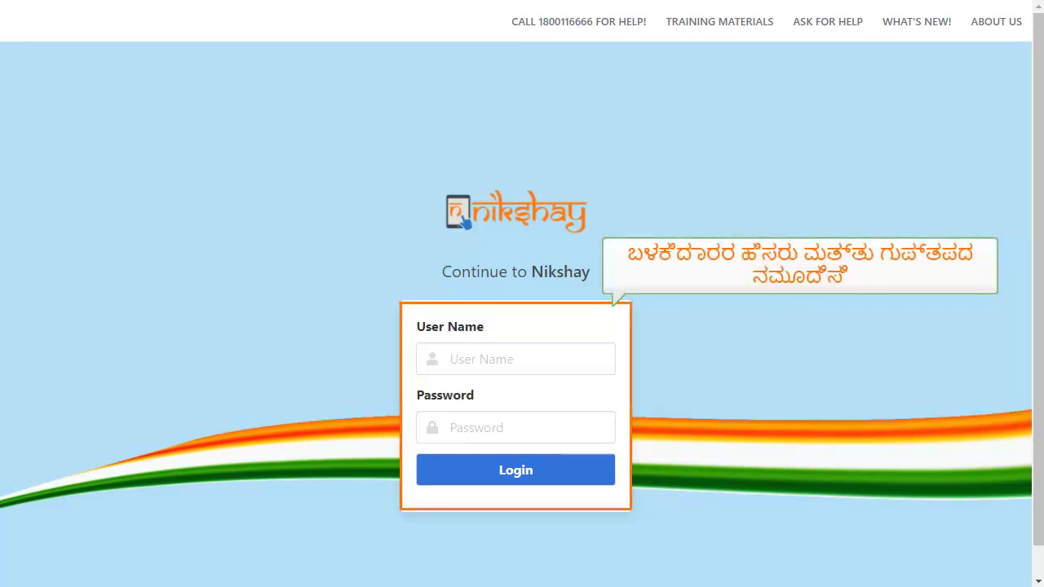
- Log in to Nikshay Reports with the account user name and password
left_click(485, 360)
type("JEET-ST-HR-2")
left_click(503, 427)
type("*********")
left_click(522, 478)
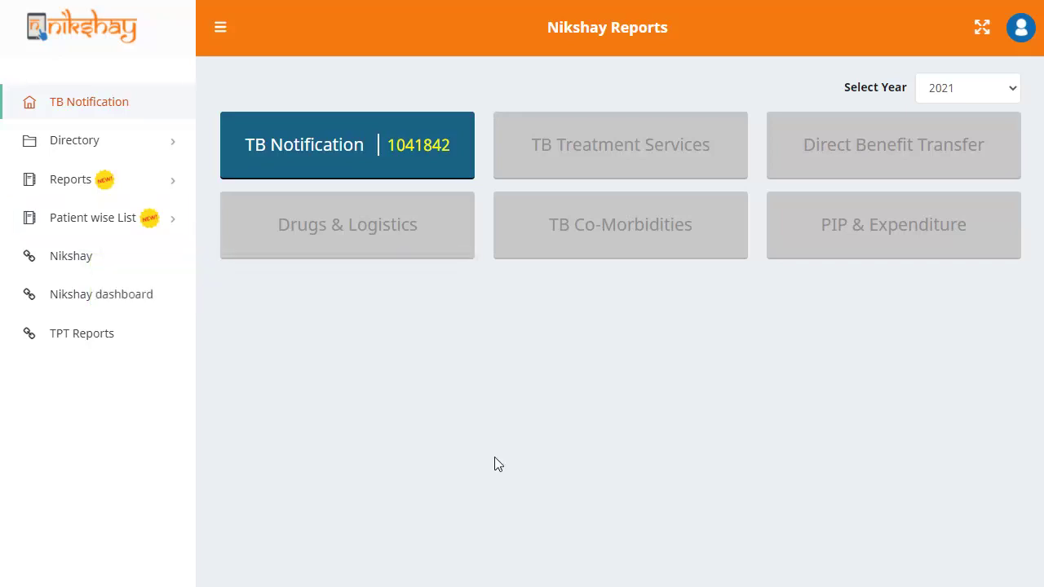
- Open the Notification Register report under Patient wise List
left_click(131, 215)
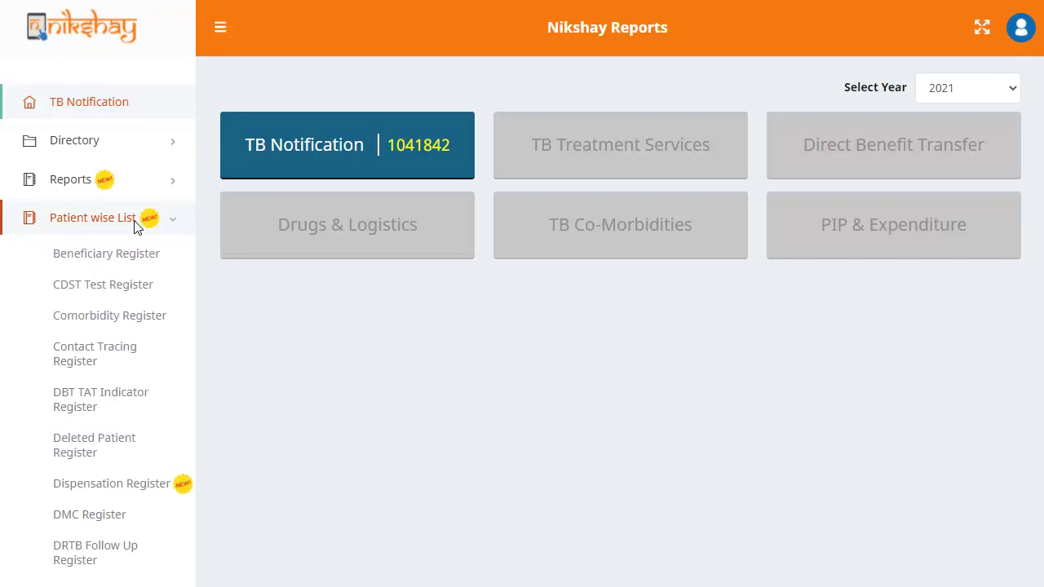
scroll(194, 208, "down", 2)
scroll(202, 230, "down", 5)
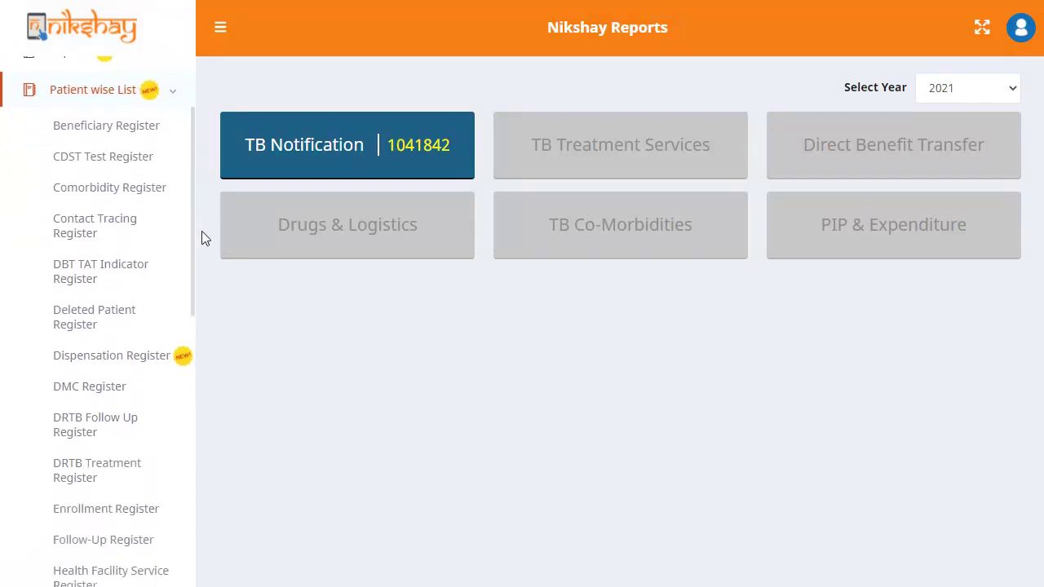
scroll(209, 302, "down", 1)
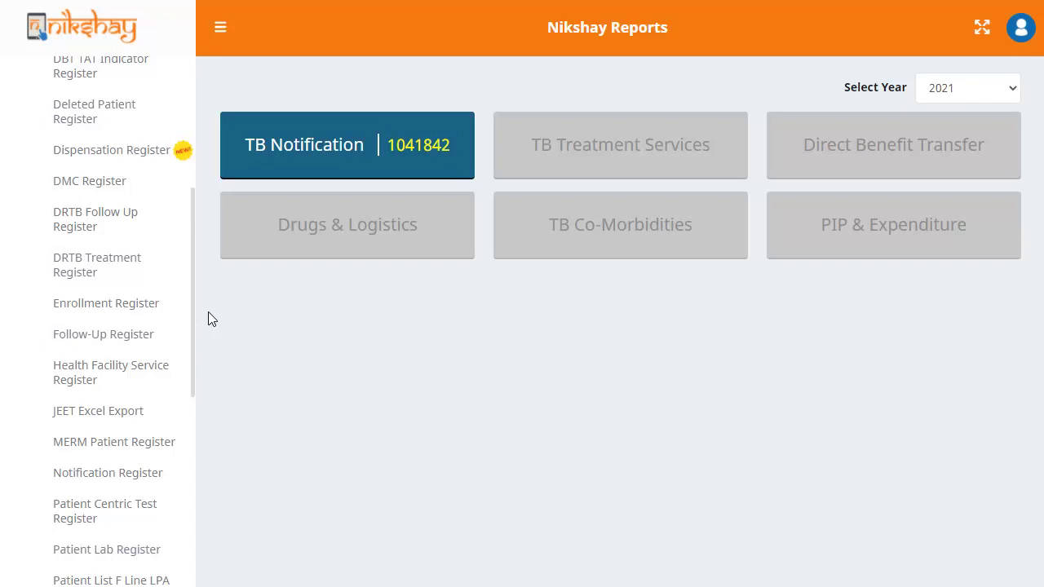
left_click(145, 473)
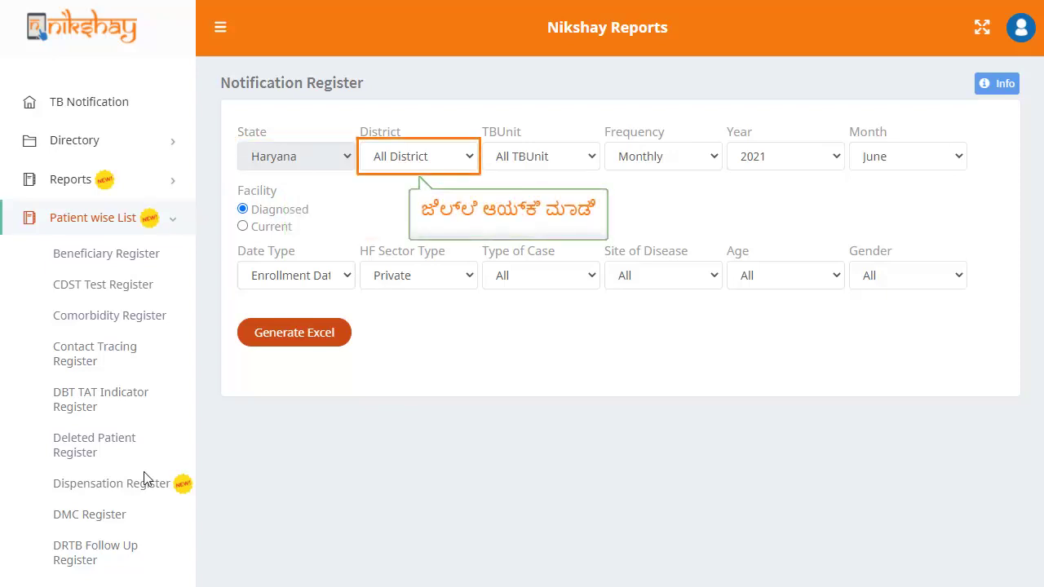
- Set the District filter to Ambala with All TB units included
left_click(471, 157)
left_click(433, 196)
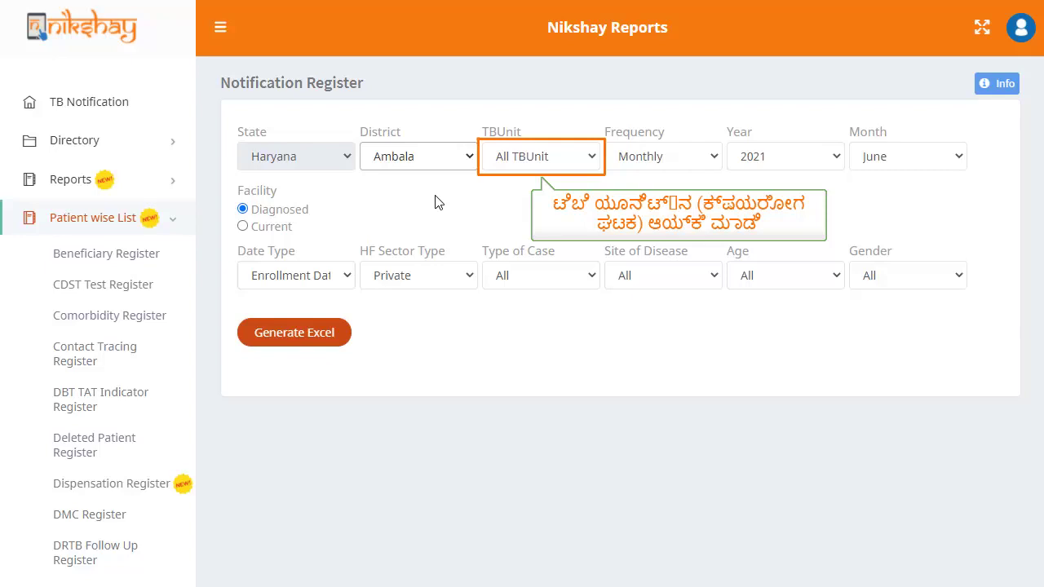
left_click(585, 157)
left_click(559, 179)
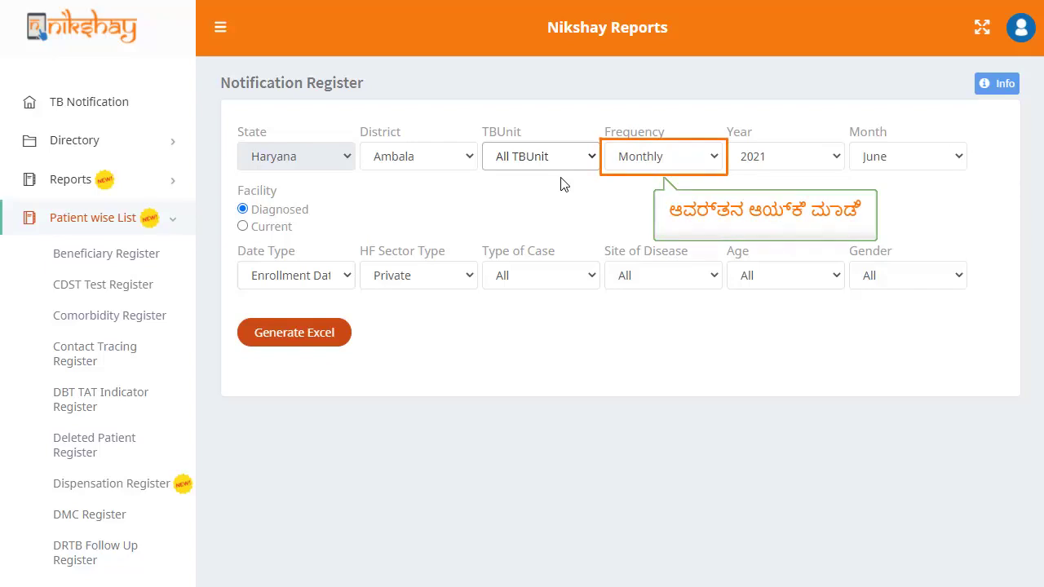
- Set the reporting period to Monthly, year 2020, month January
left_click(711, 156)
left_click(693, 178)
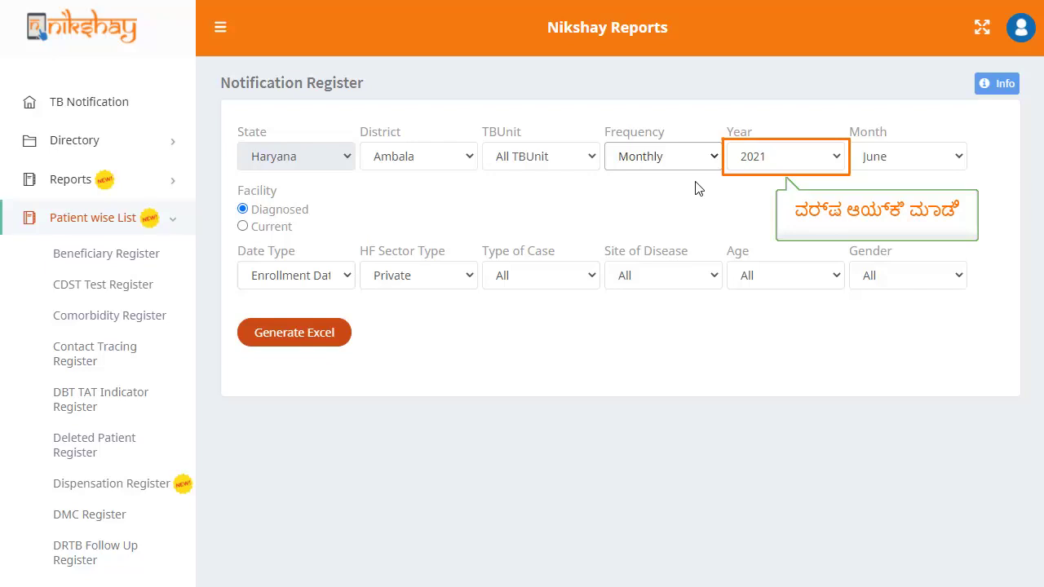
left_click(822, 166)
left_click(783, 196)
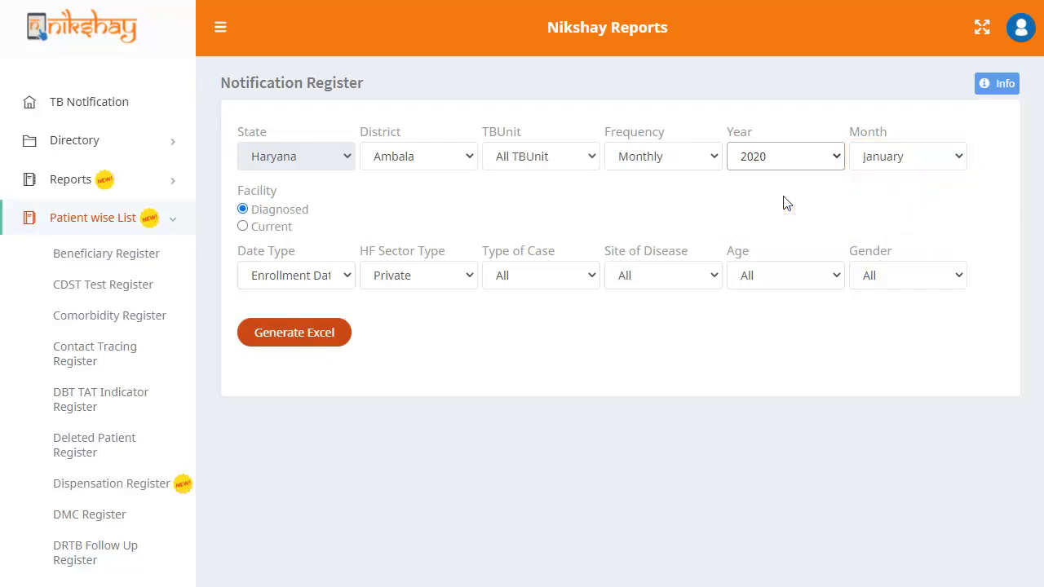
left_click(955, 156)
left_click(918, 182)
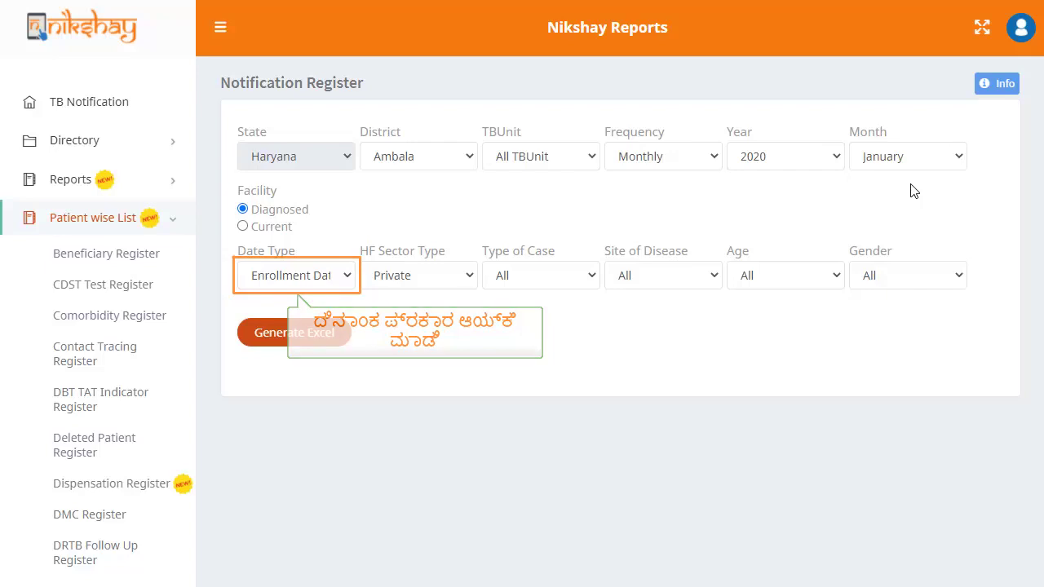
- Set Date Type to Enrollment Date, HF Sector to Private, and Type of Case to All
left_click(348, 280)
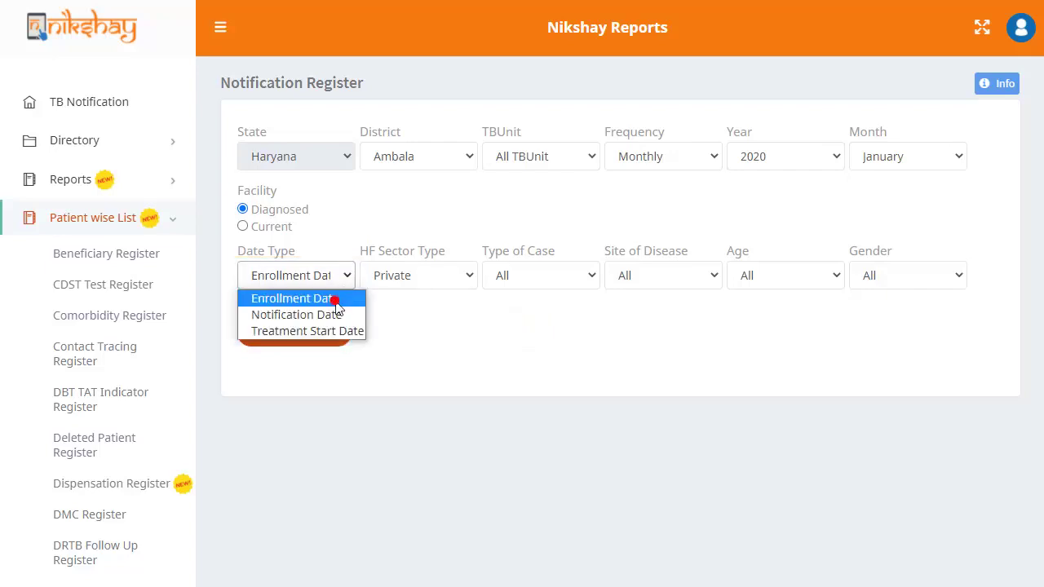
left_click(338, 301)
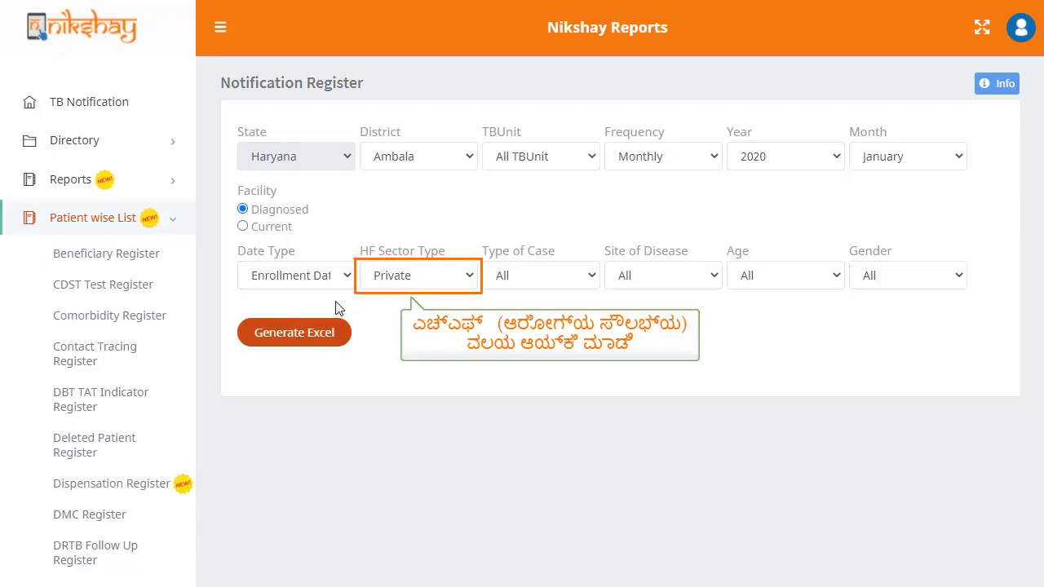
left_click(466, 274)
left_click(424, 302)
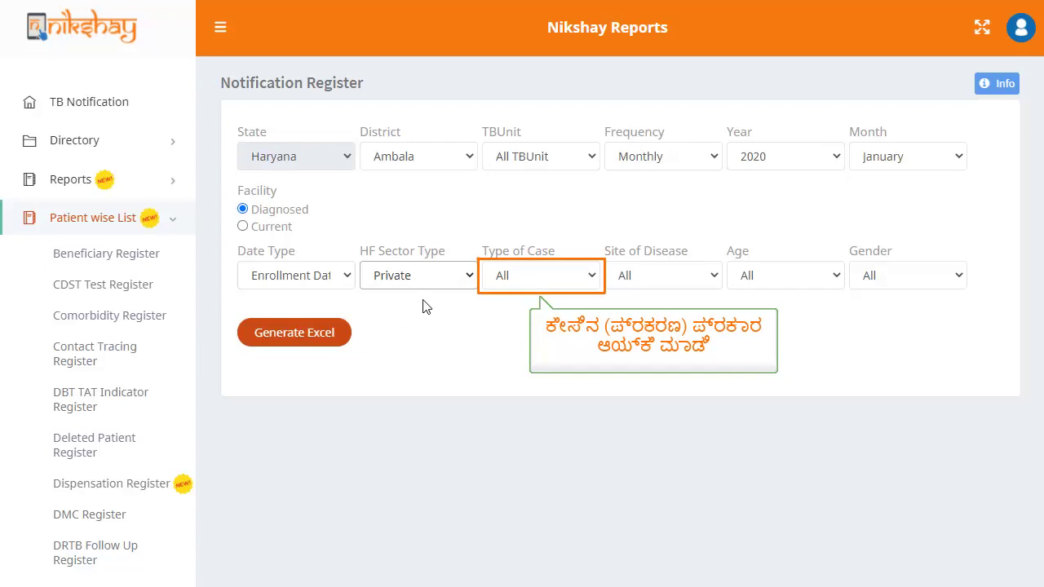
left_click(595, 274)
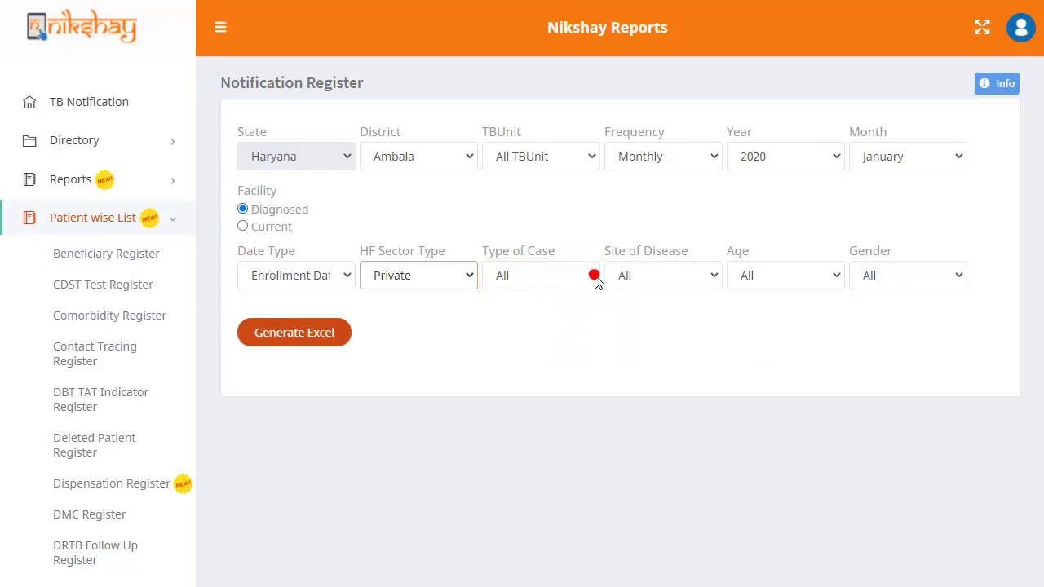
left_click(517, 299)
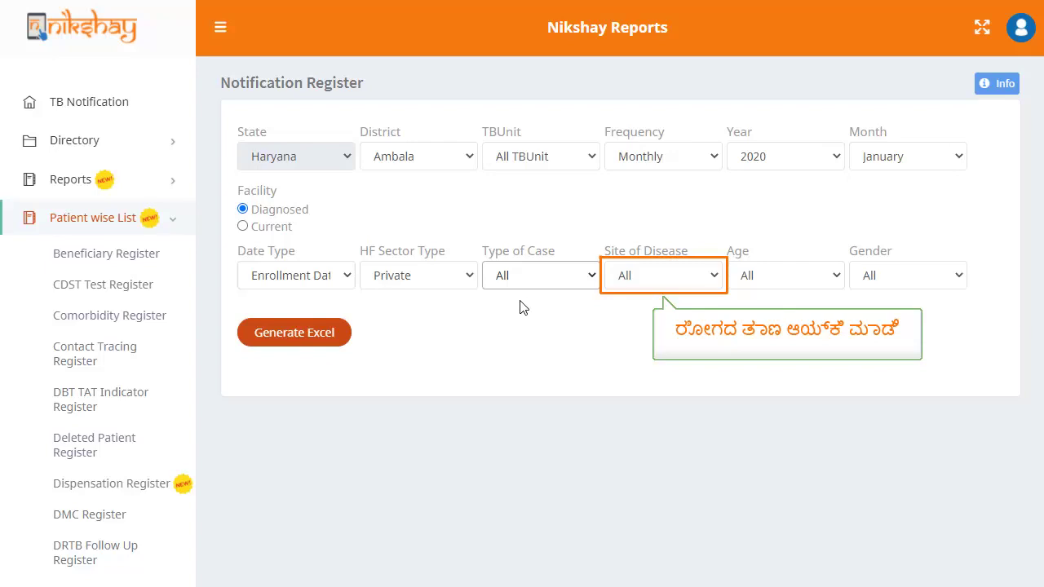
- Restrict Site of Disease to Pulmonary and Age to >=15, keeping Gender as All
left_click(708, 276)
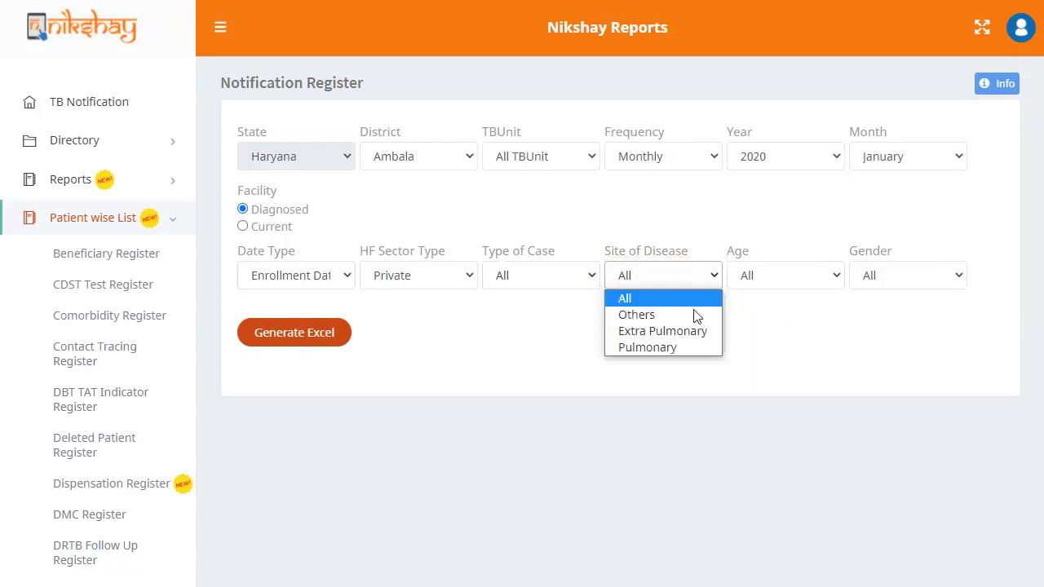
left_click(674, 349)
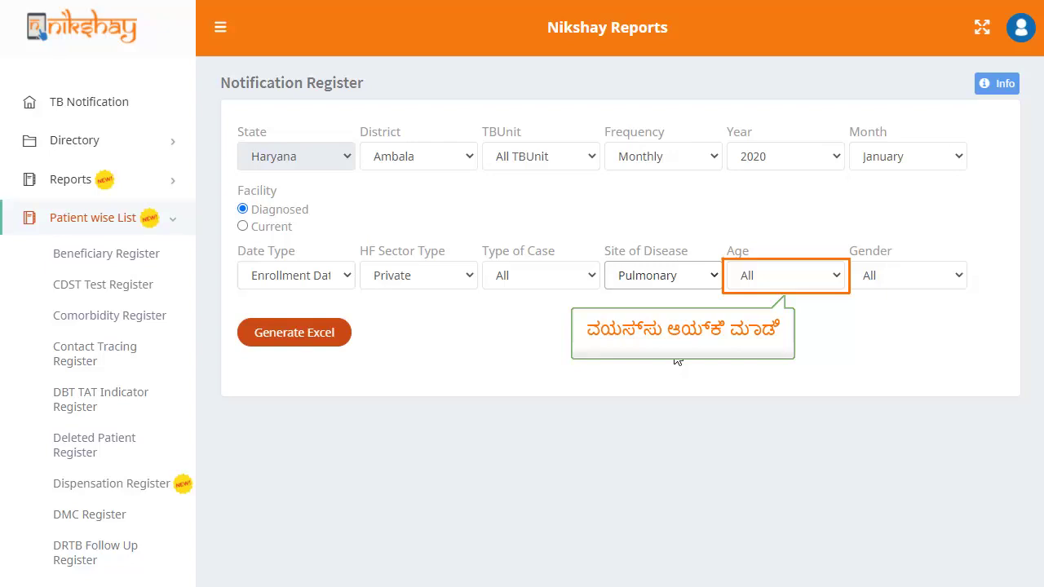
left_click(769, 276)
left_click(767, 331)
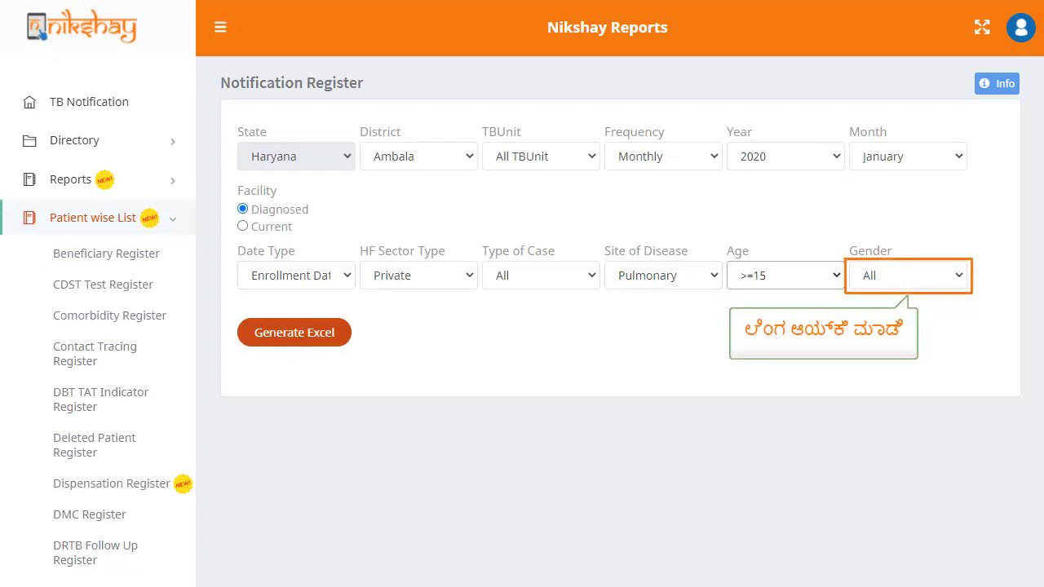
left_click(897, 276)
left_click(897, 298)
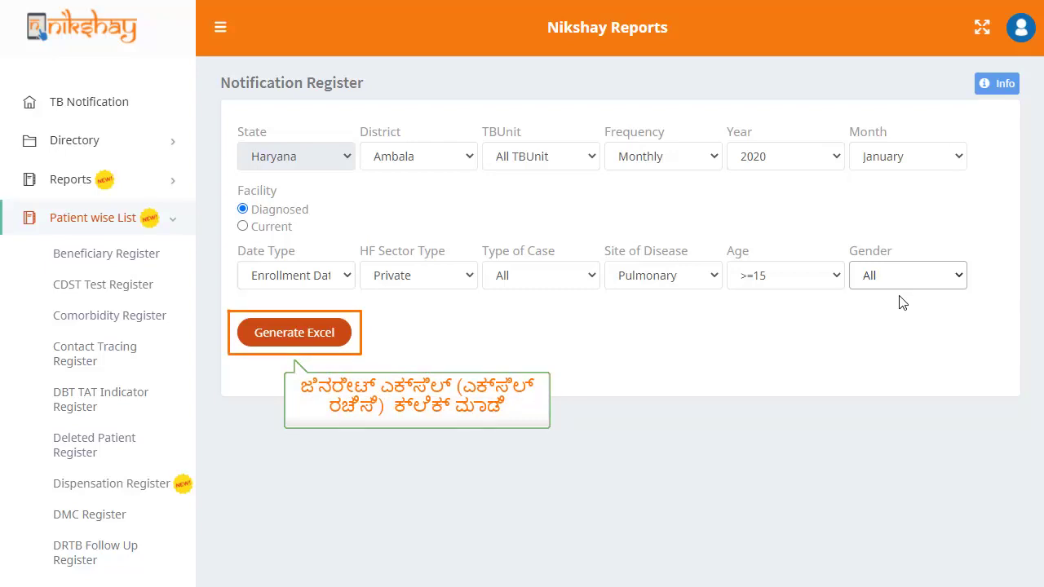
- Generate the Notification Register as Excel, download the .xlsx file and open it
left_click(310, 342)
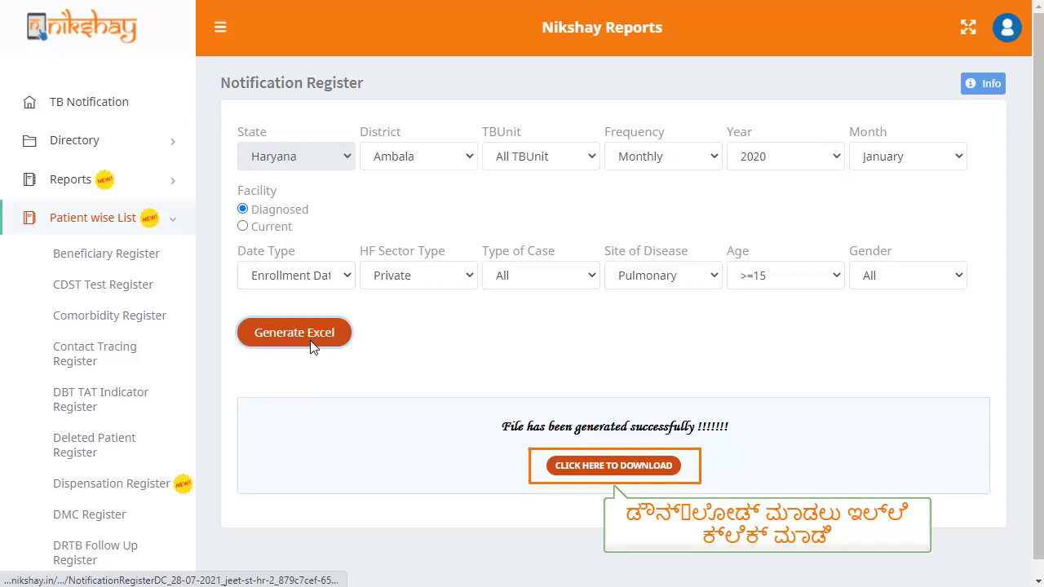
left_click(581, 466)
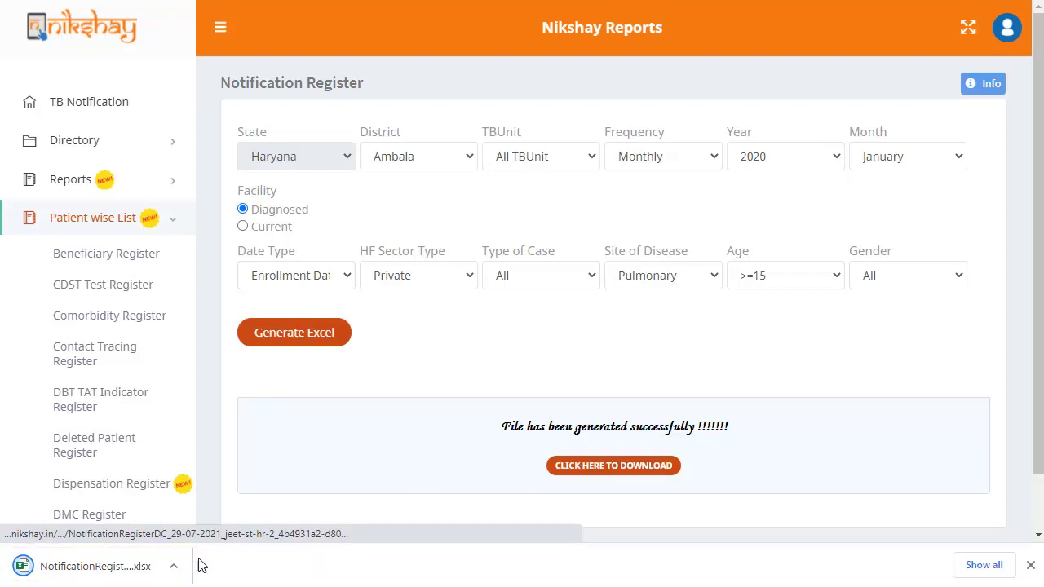
left_click(173, 566)
left_click(206, 462)
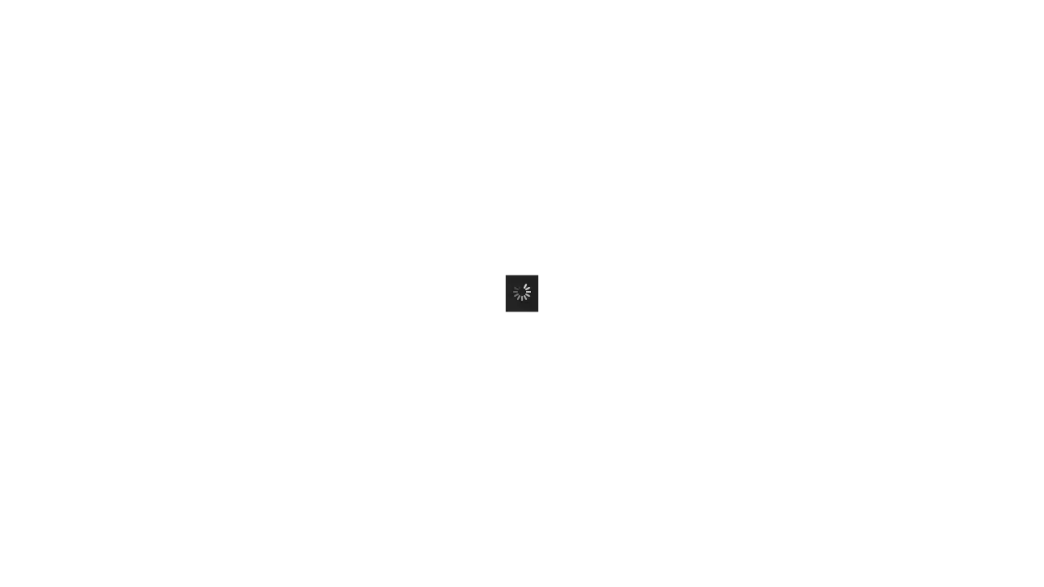